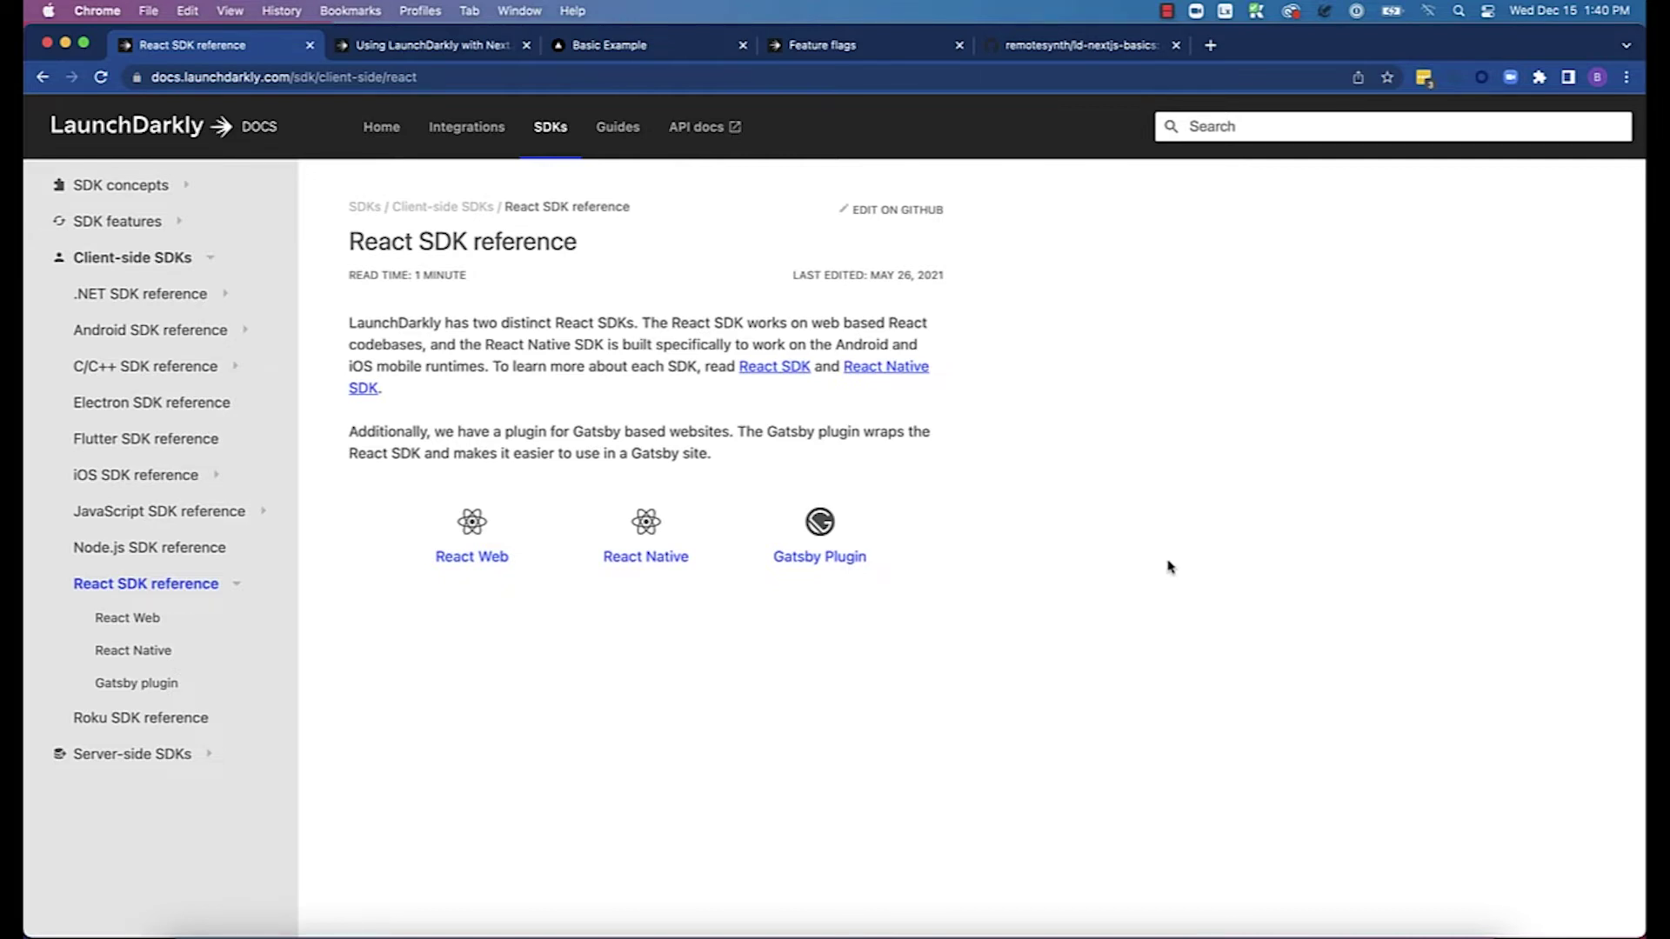
- Open the Node.js SDK reference under Server-side SDKs in LaunchDarkly Docs
{"action": "left_click", "coordinate": [131, 755]}
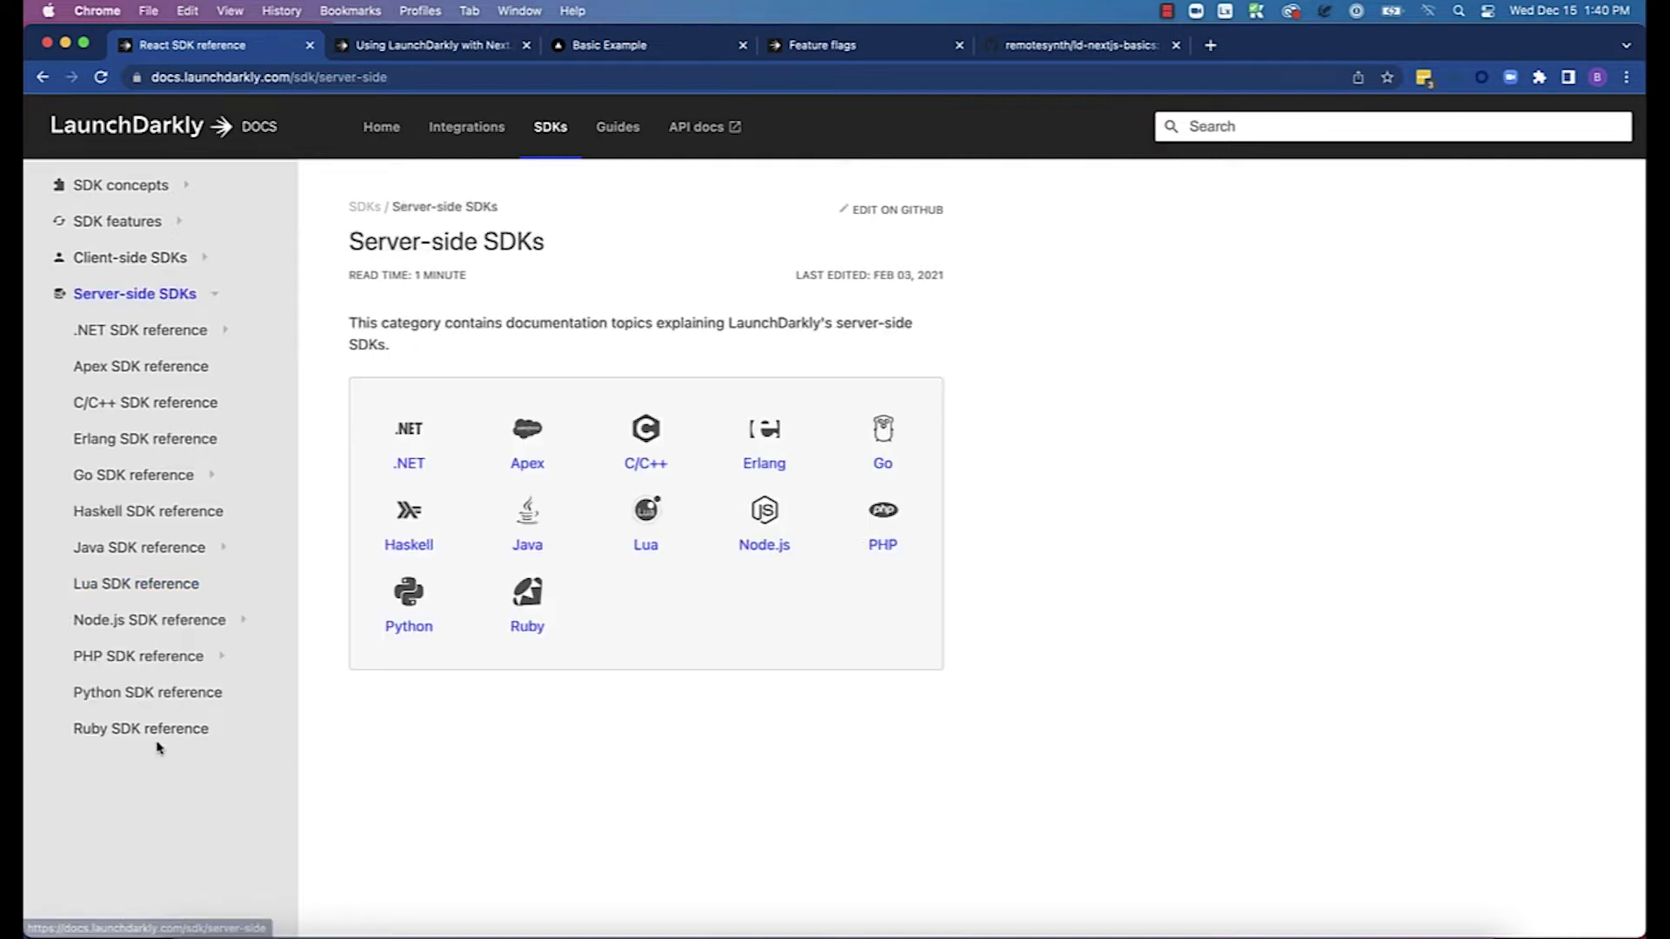
{"action": "left_click", "coordinate": [169, 620]}
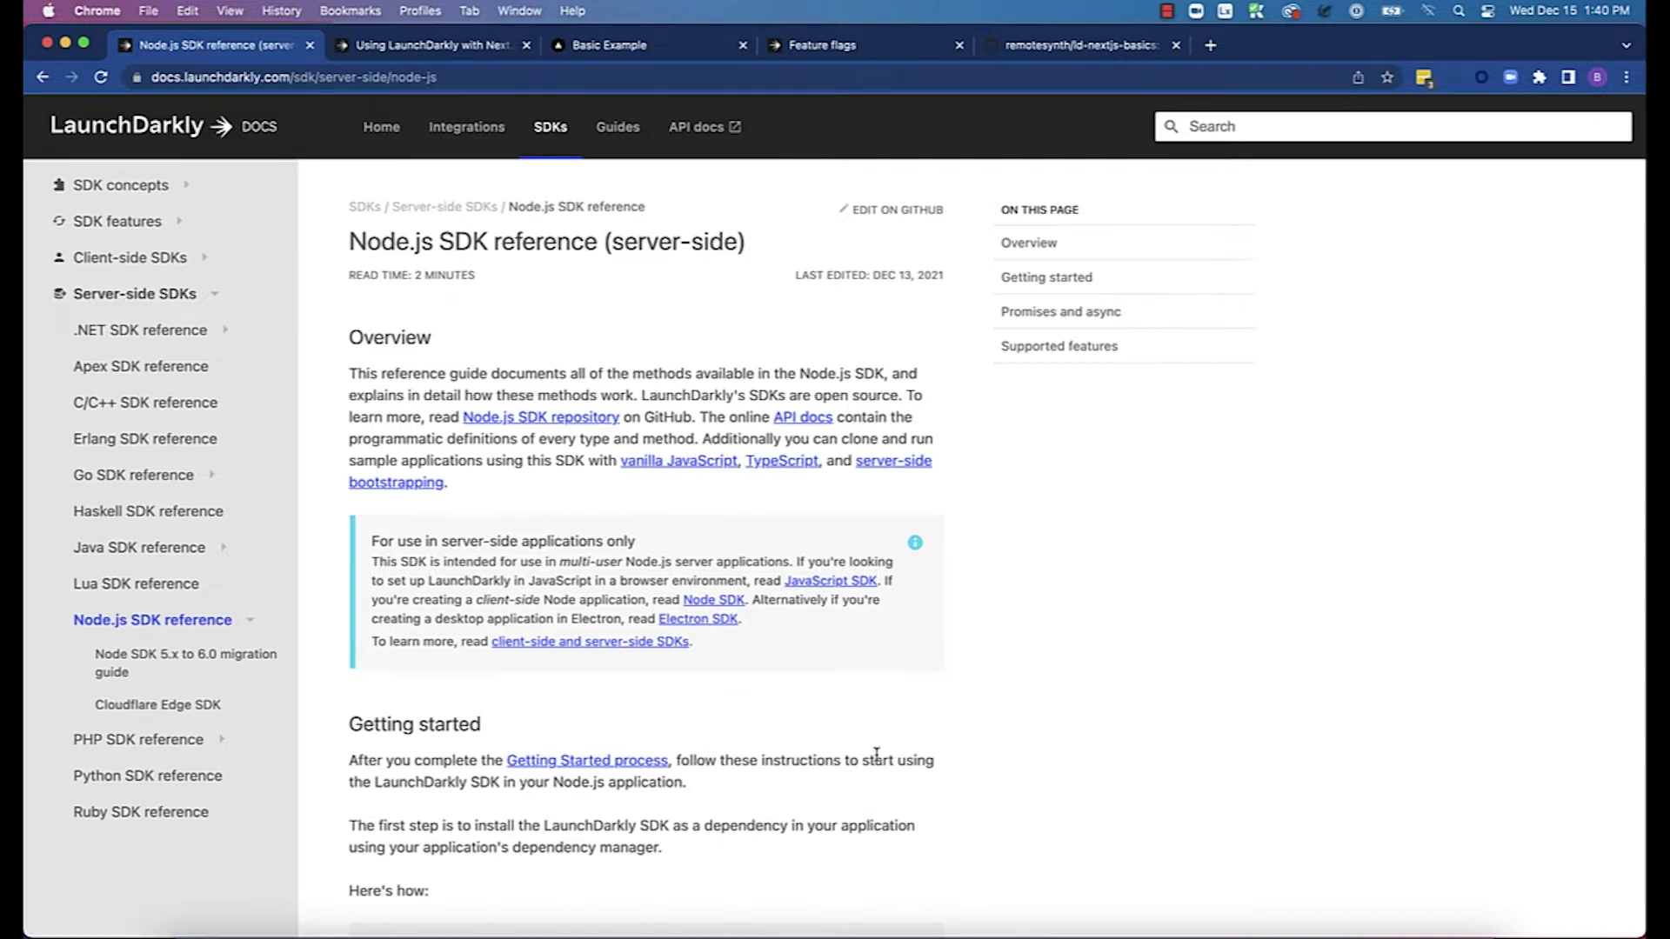
{"action": "scroll", "coordinate": [875, 756], "scroll_direction": "down", "scroll_amount": 5}
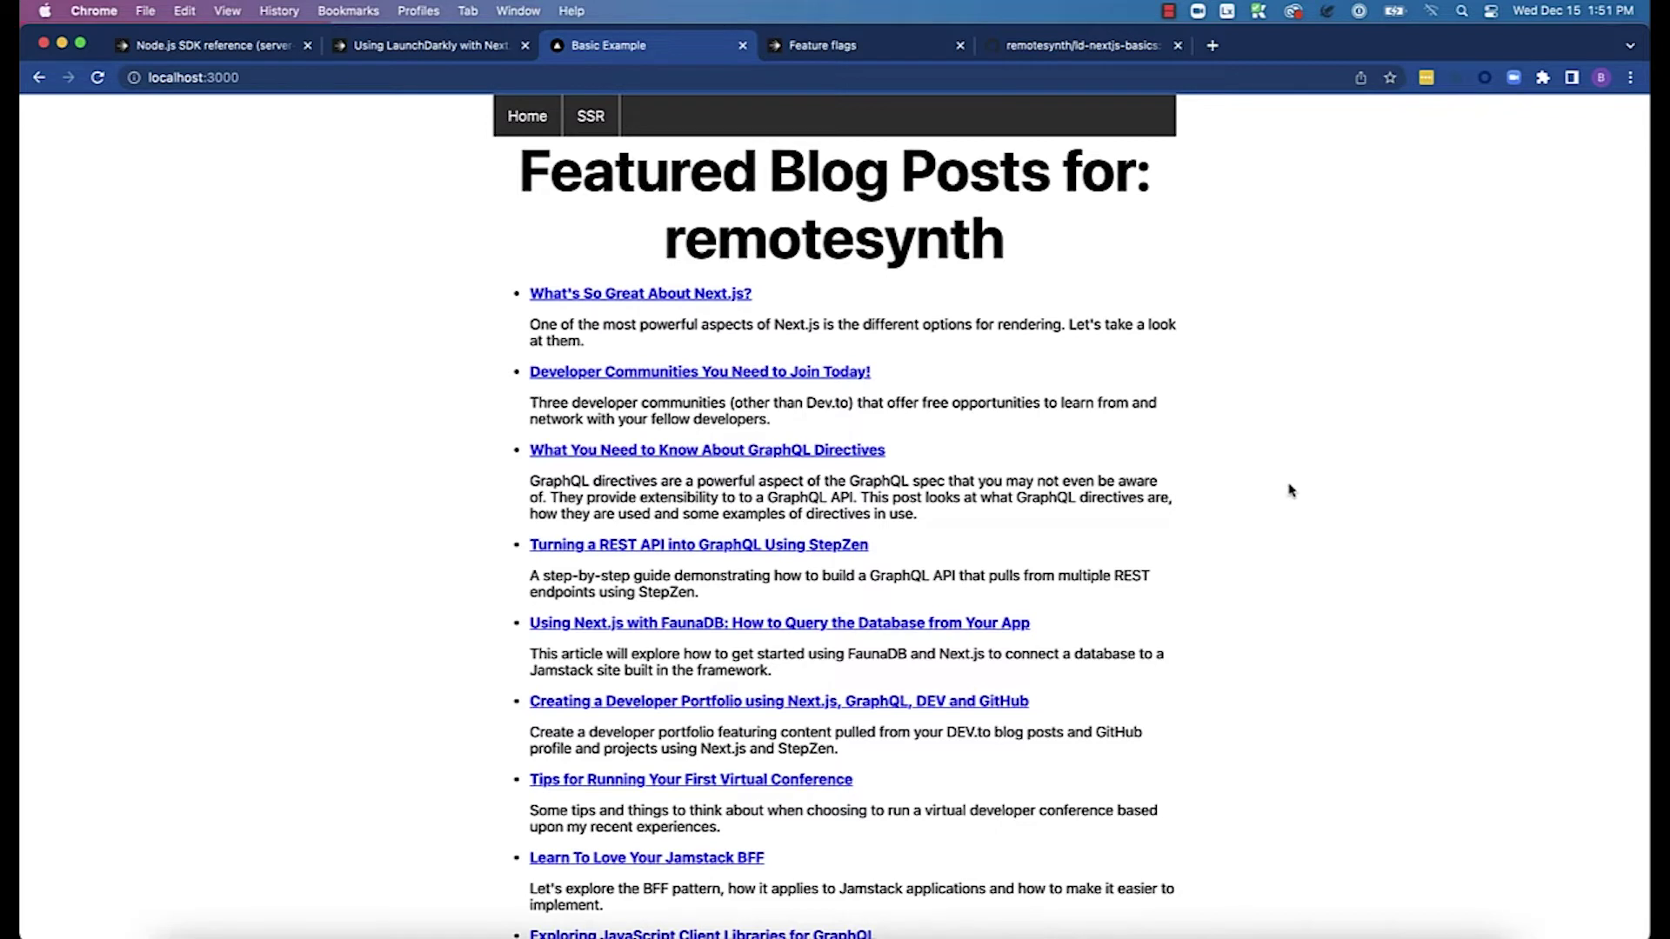
- Load localhost:3000/ssr showing webdev posts, then bring up the LaunchDarkly feature flags list
{"action": "left_click", "coordinate": [583, 121]}
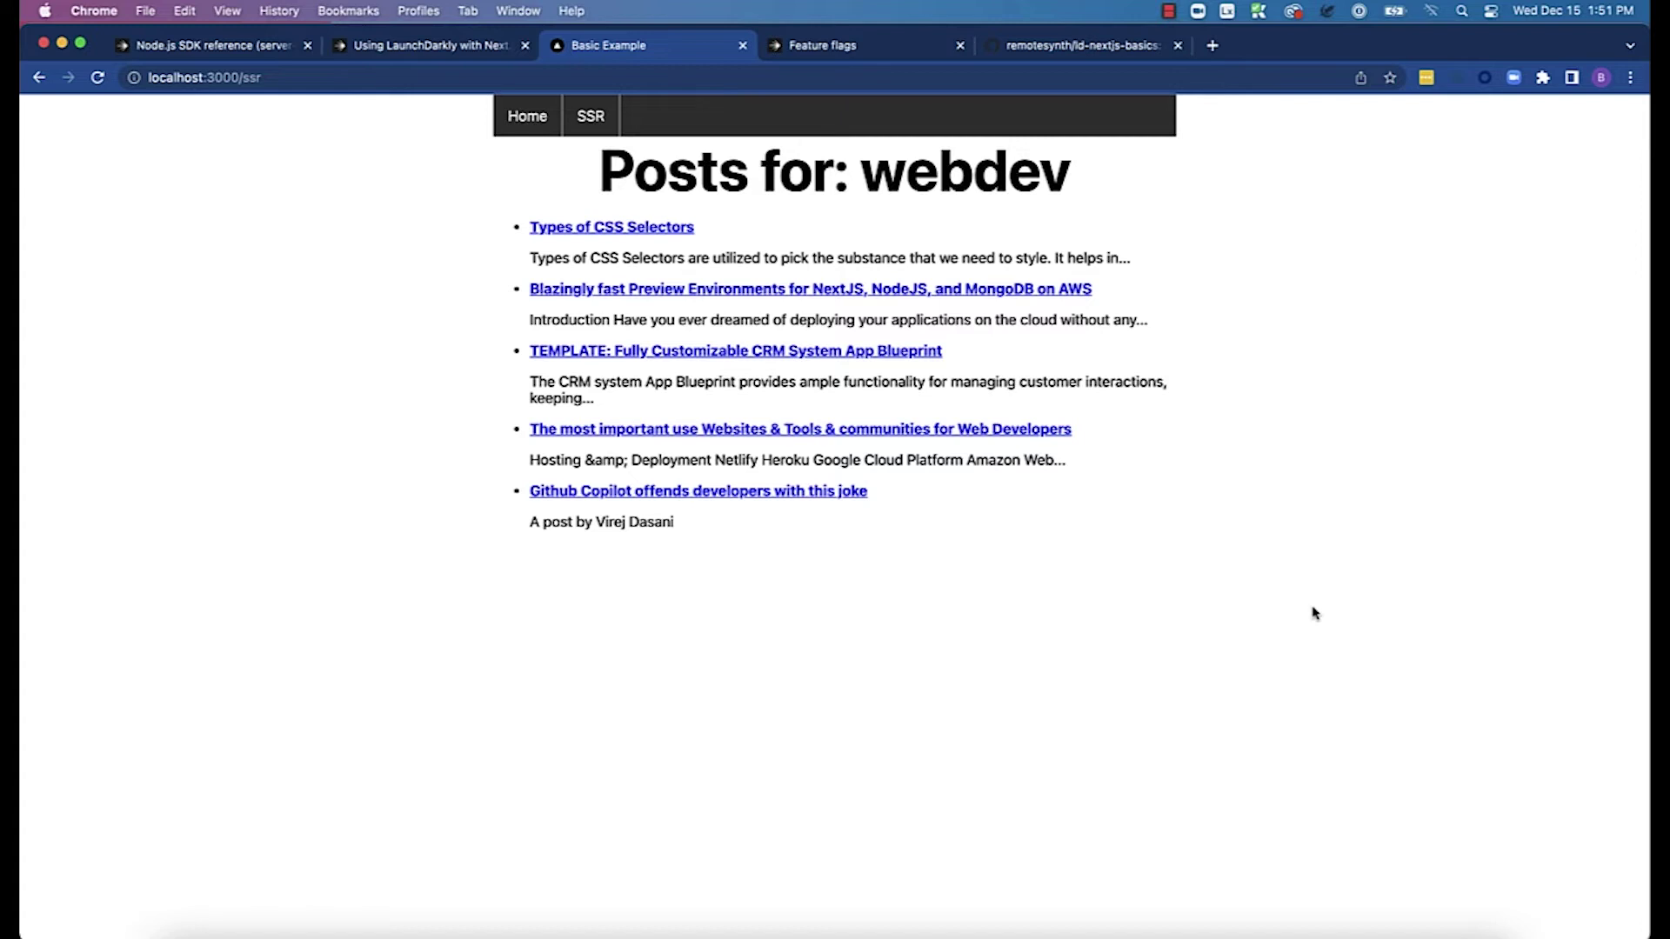
{"action": "left_click", "coordinate": [842, 52]}
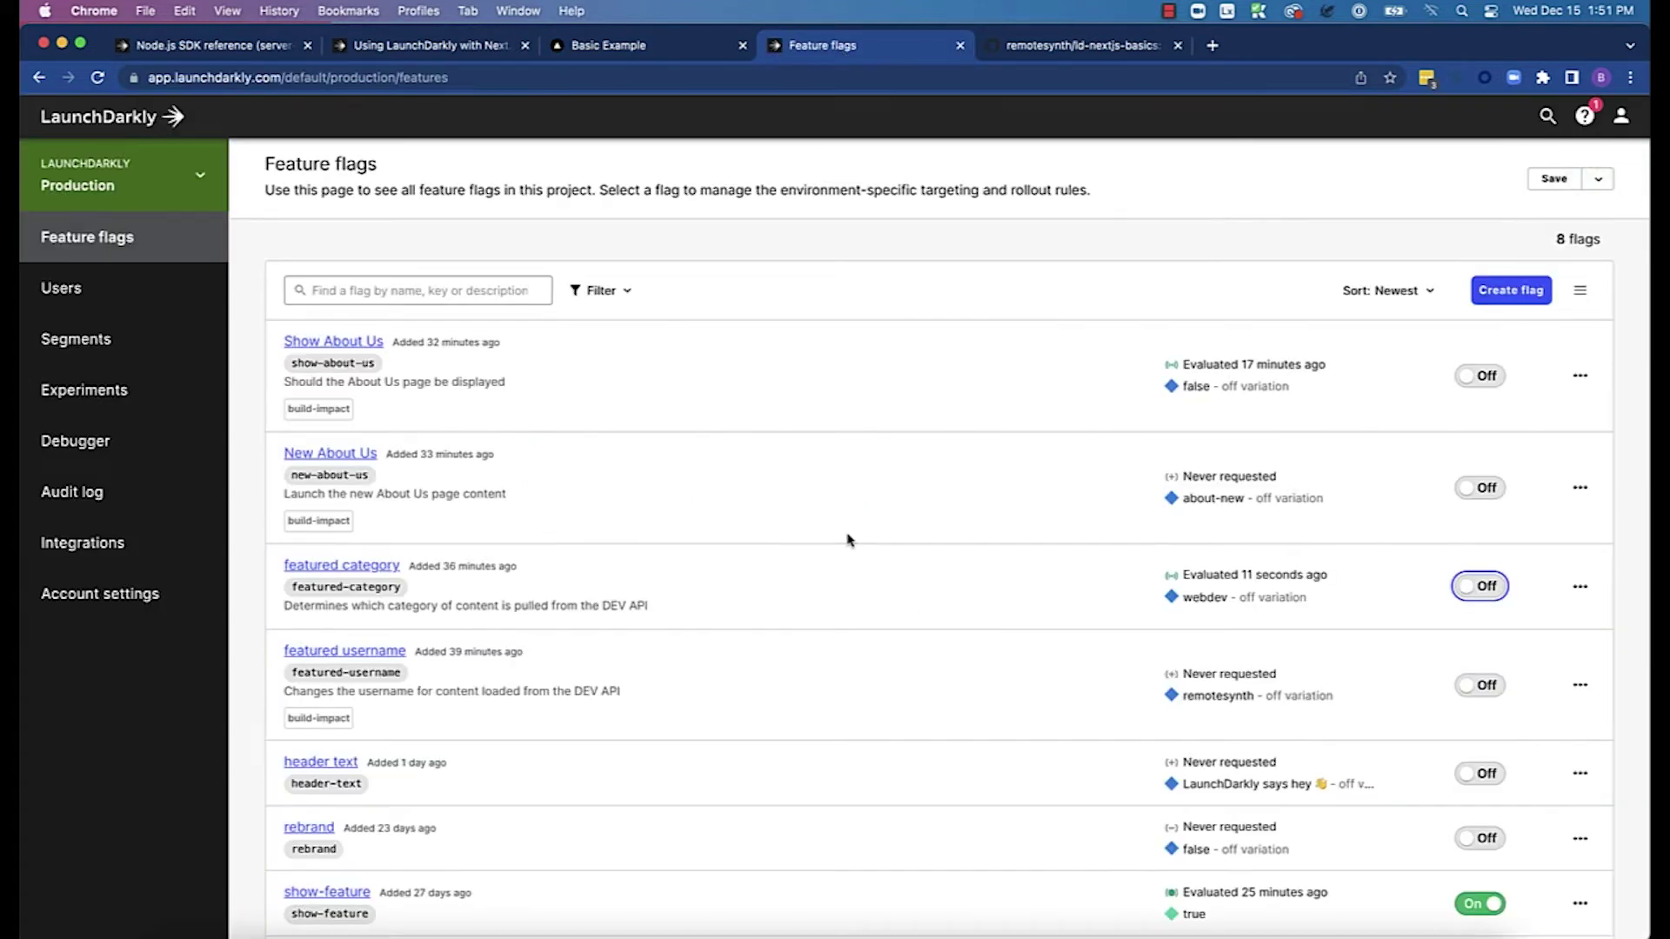
{"action": "scroll", "coordinate": [848, 539], "scroll_direction": "down", "scroll_amount": 1}
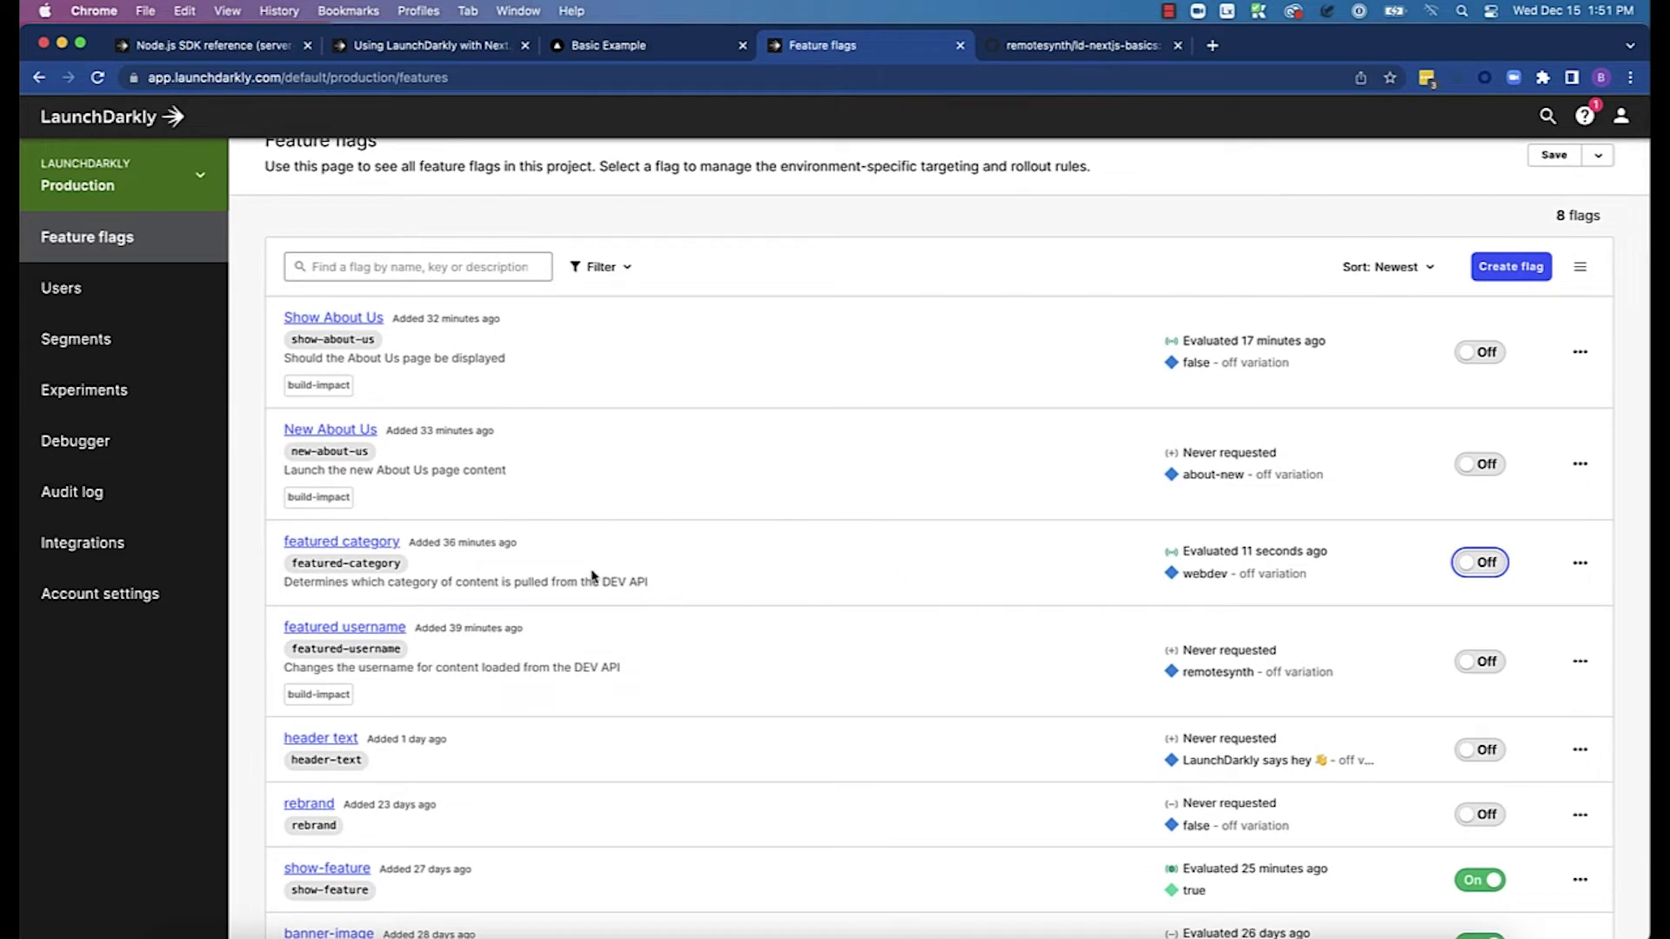
- Review the featured category flag's two variations, discuss and webdev
{"action": "left_click", "coordinate": [372, 541]}
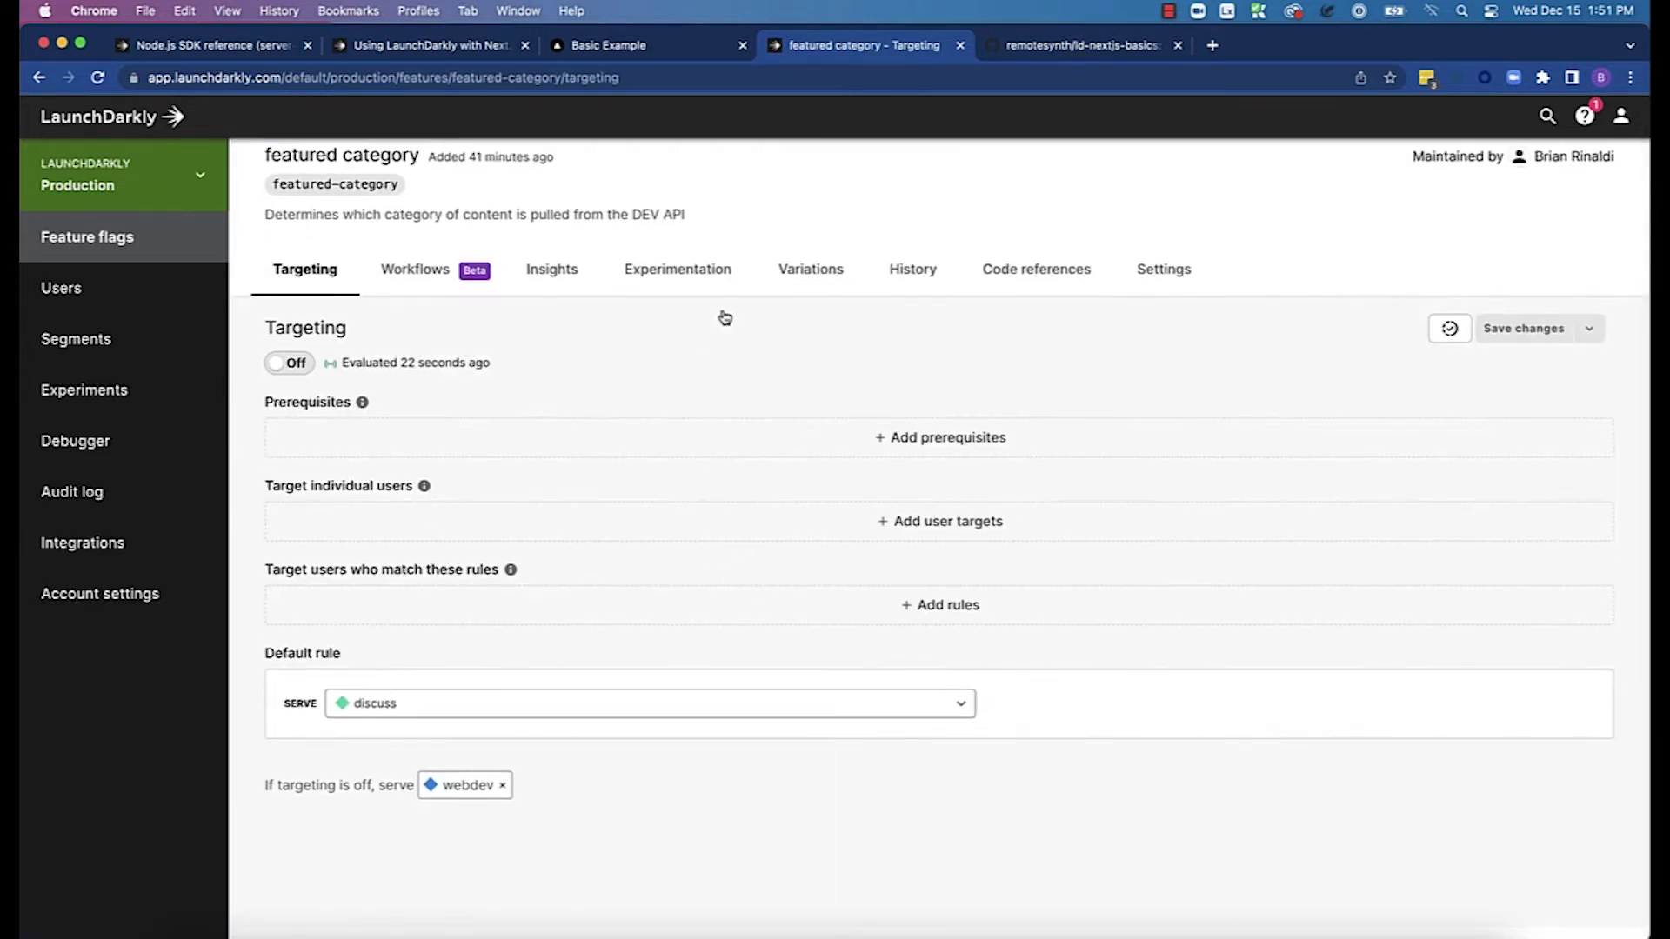
{"action": "left_click", "coordinate": [811, 270]}
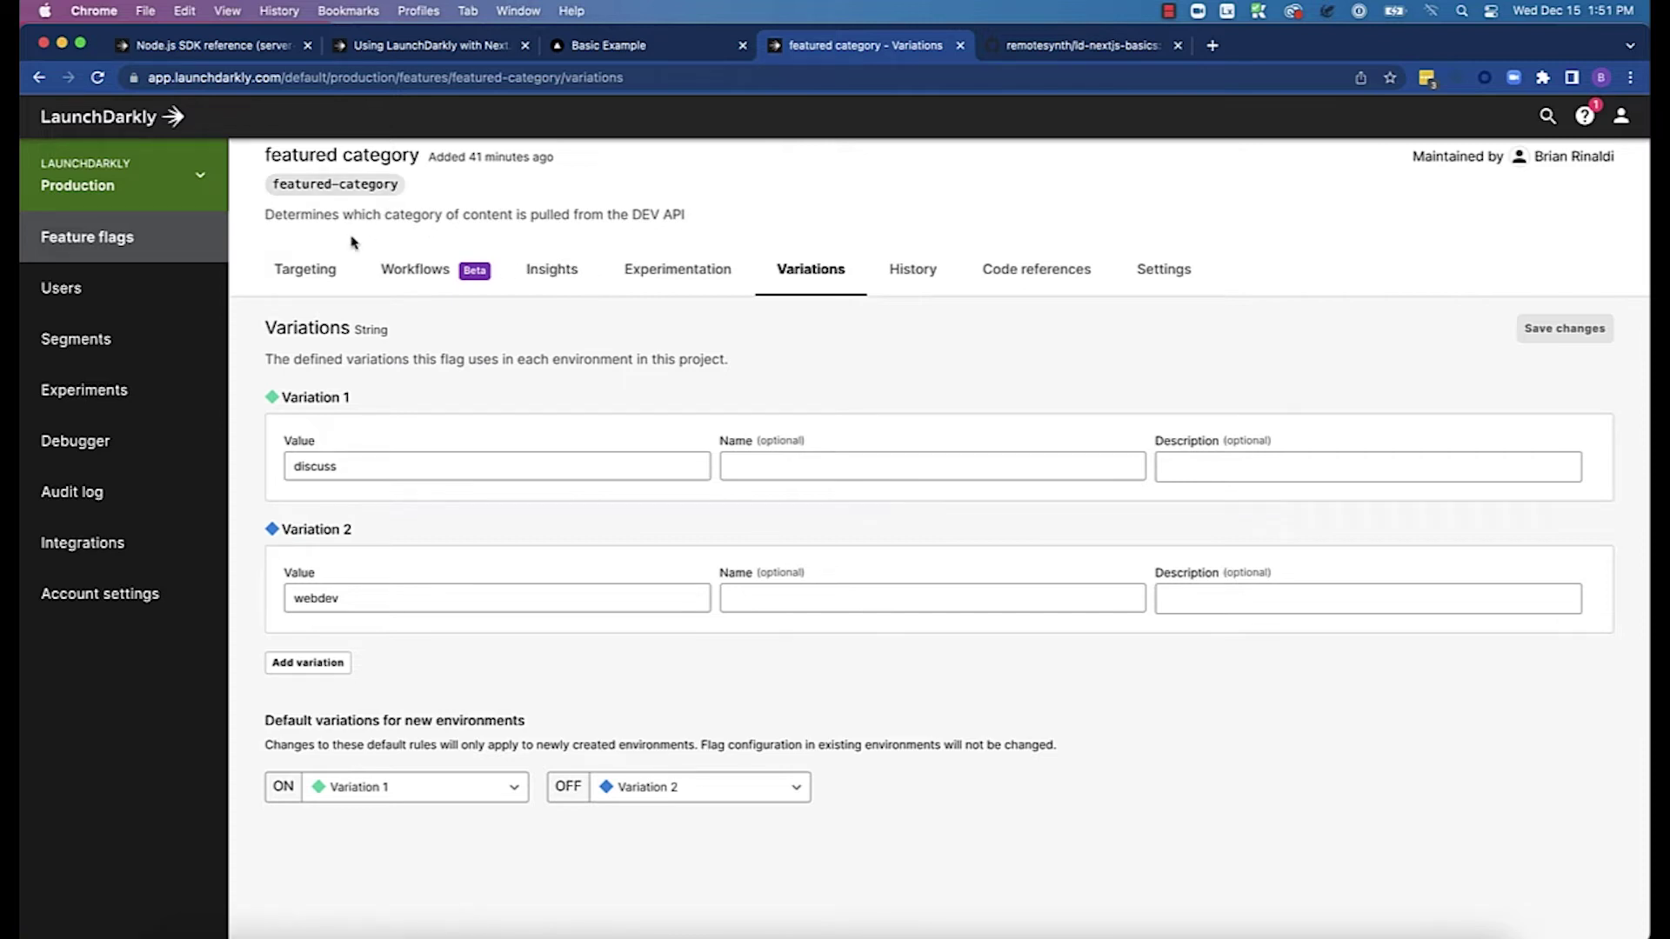
{"action": "scroll", "coordinate": [572, 354], "scroll_direction": "up", "scroll_amount": 1}
- Switch featured category On, save it, and refresh the SSR page to show discuss posts
{"action": "left_click", "coordinate": [302, 162]}
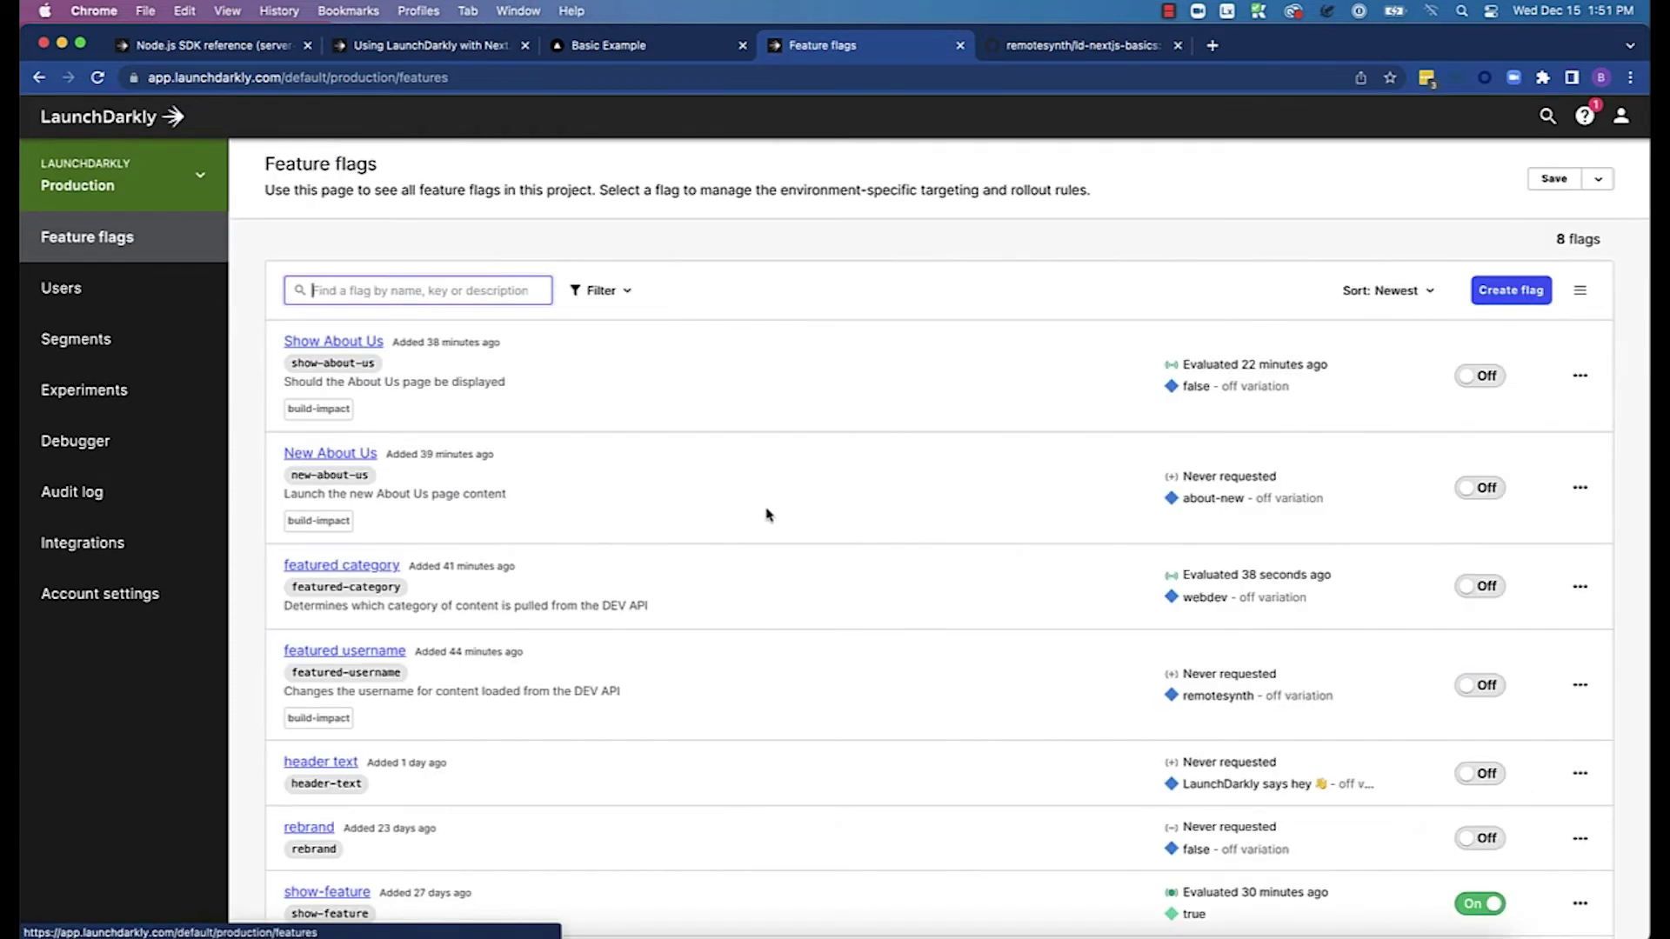
{"action": "left_click", "coordinate": [1476, 587]}
{"action": "left_click", "coordinate": [678, 727]}
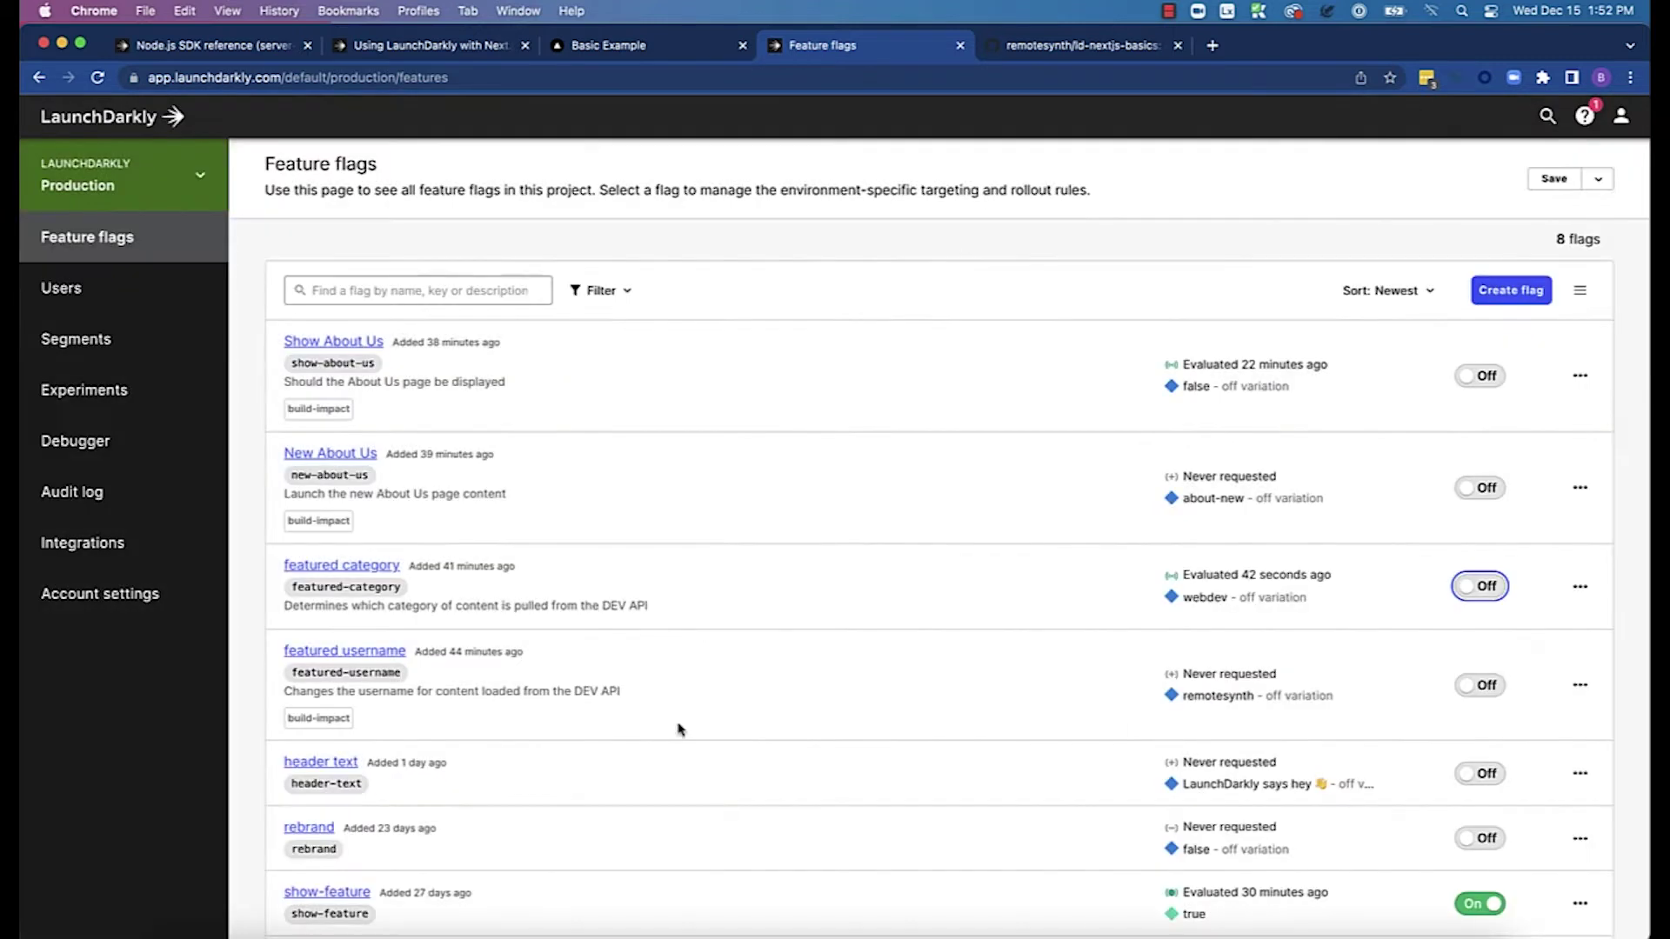
{"action": "left_click", "coordinate": [649, 53]}
{"action": "left_click", "coordinate": [97, 78]}
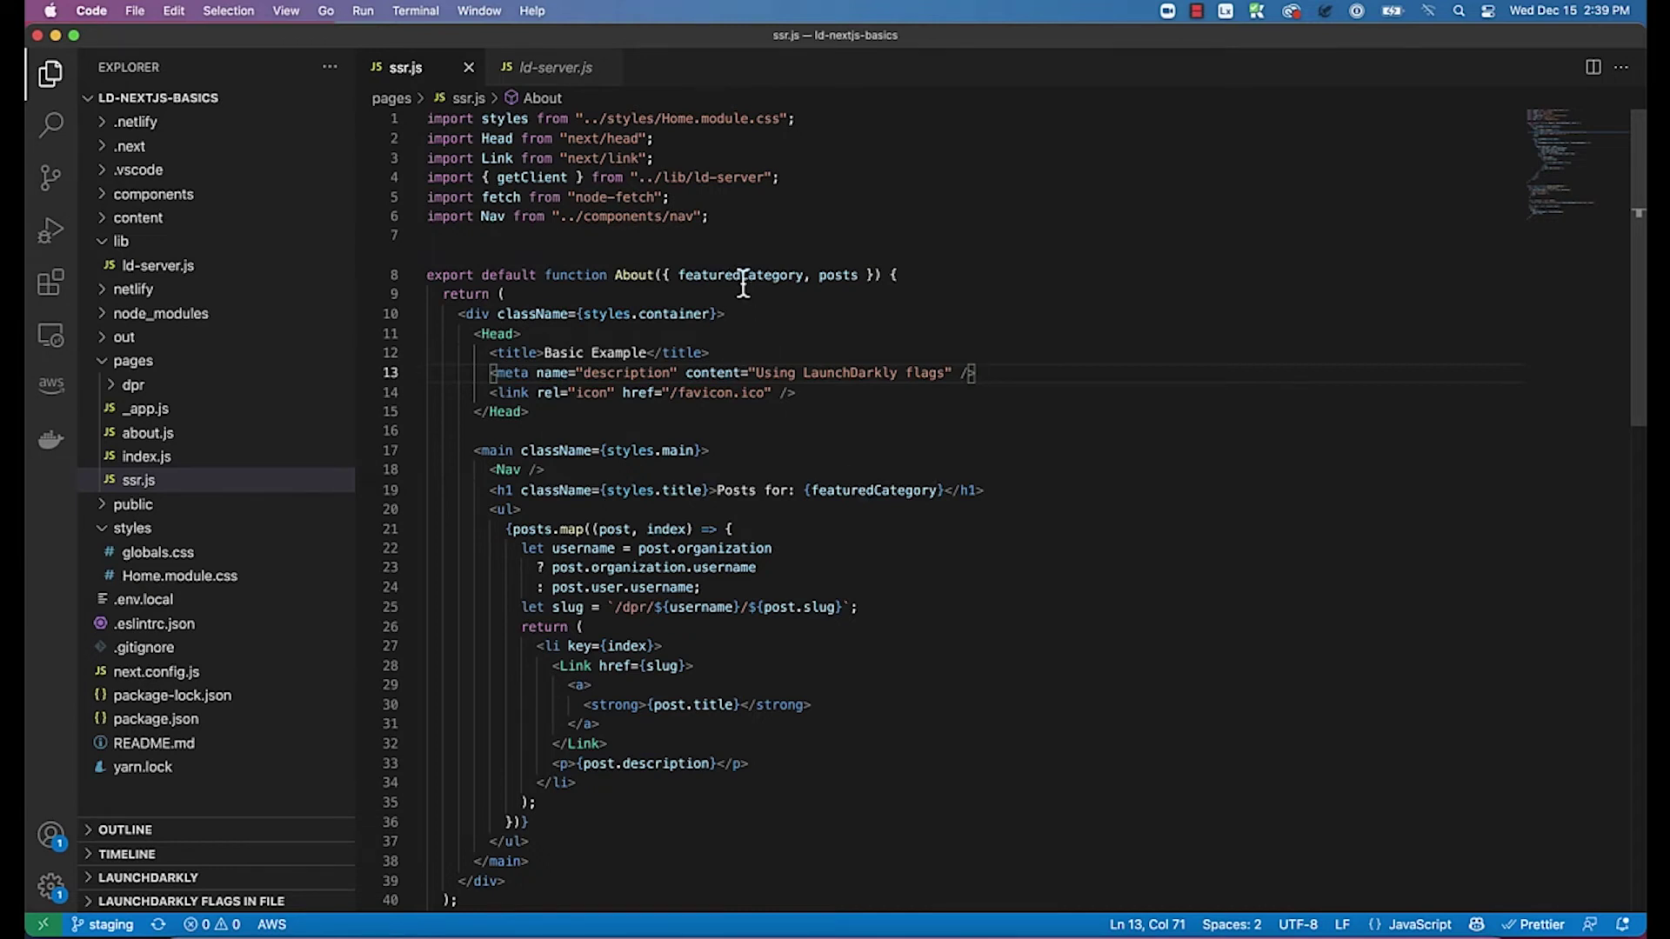
- Highlight line 4 of ssr.js, the getClient import
{"action": "left_click_drag", "start_coordinate": [779, 177], "coordinate": [430, 177]}
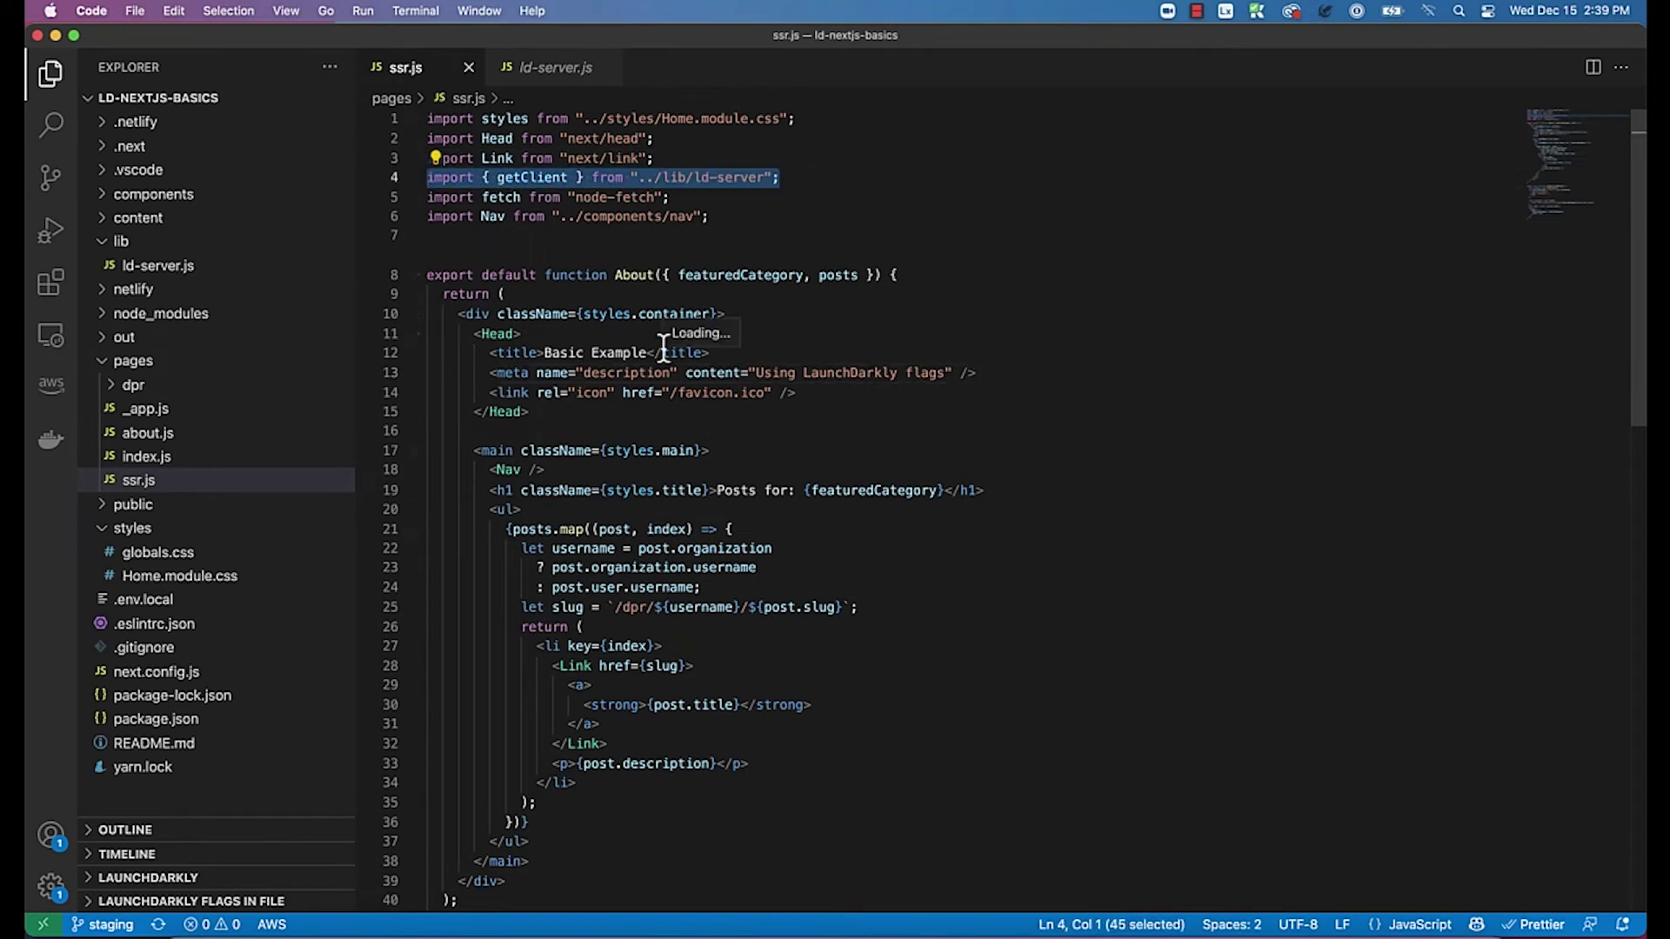
{"action": "scroll", "coordinate": [838, 527], "scroll_direction": "down", "scroll_amount": 1}
{"action": "scroll", "coordinate": [840, 528], "scroll_direction": "down", "scroll_amount": 7}
{"action": "scroll", "coordinate": [840, 528], "scroll_direction": "down", "scroll_amount": 2}
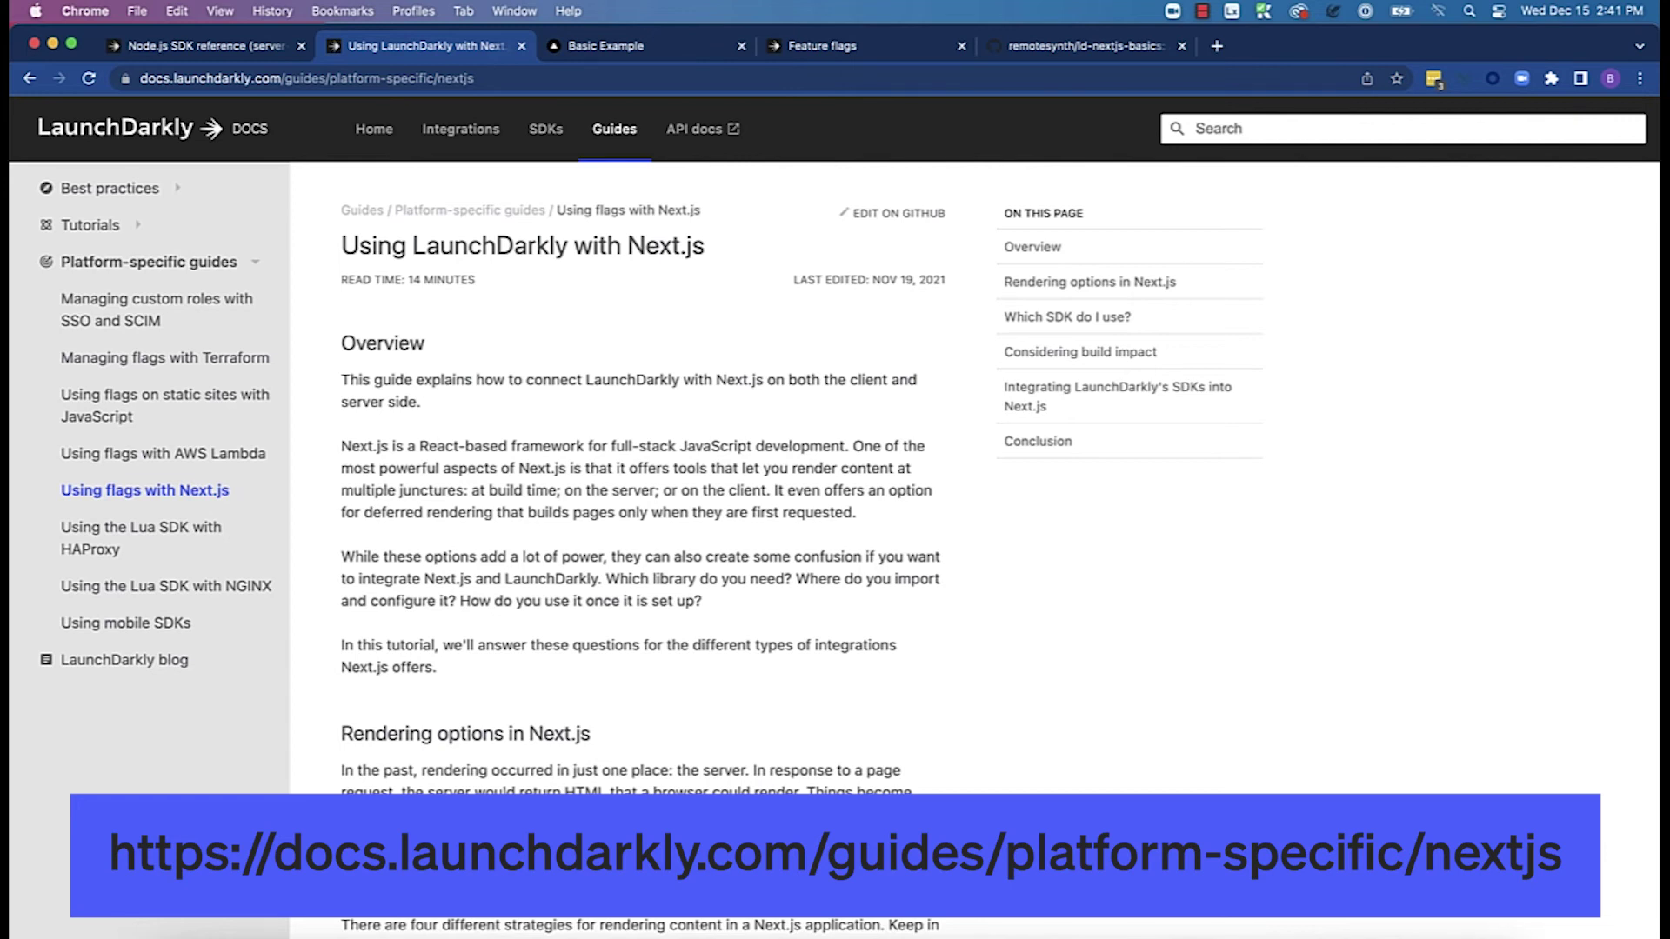
{"action": "scroll", "coordinate": [906, 618], "scroll_direction": "down", "scroll_amount": 1}
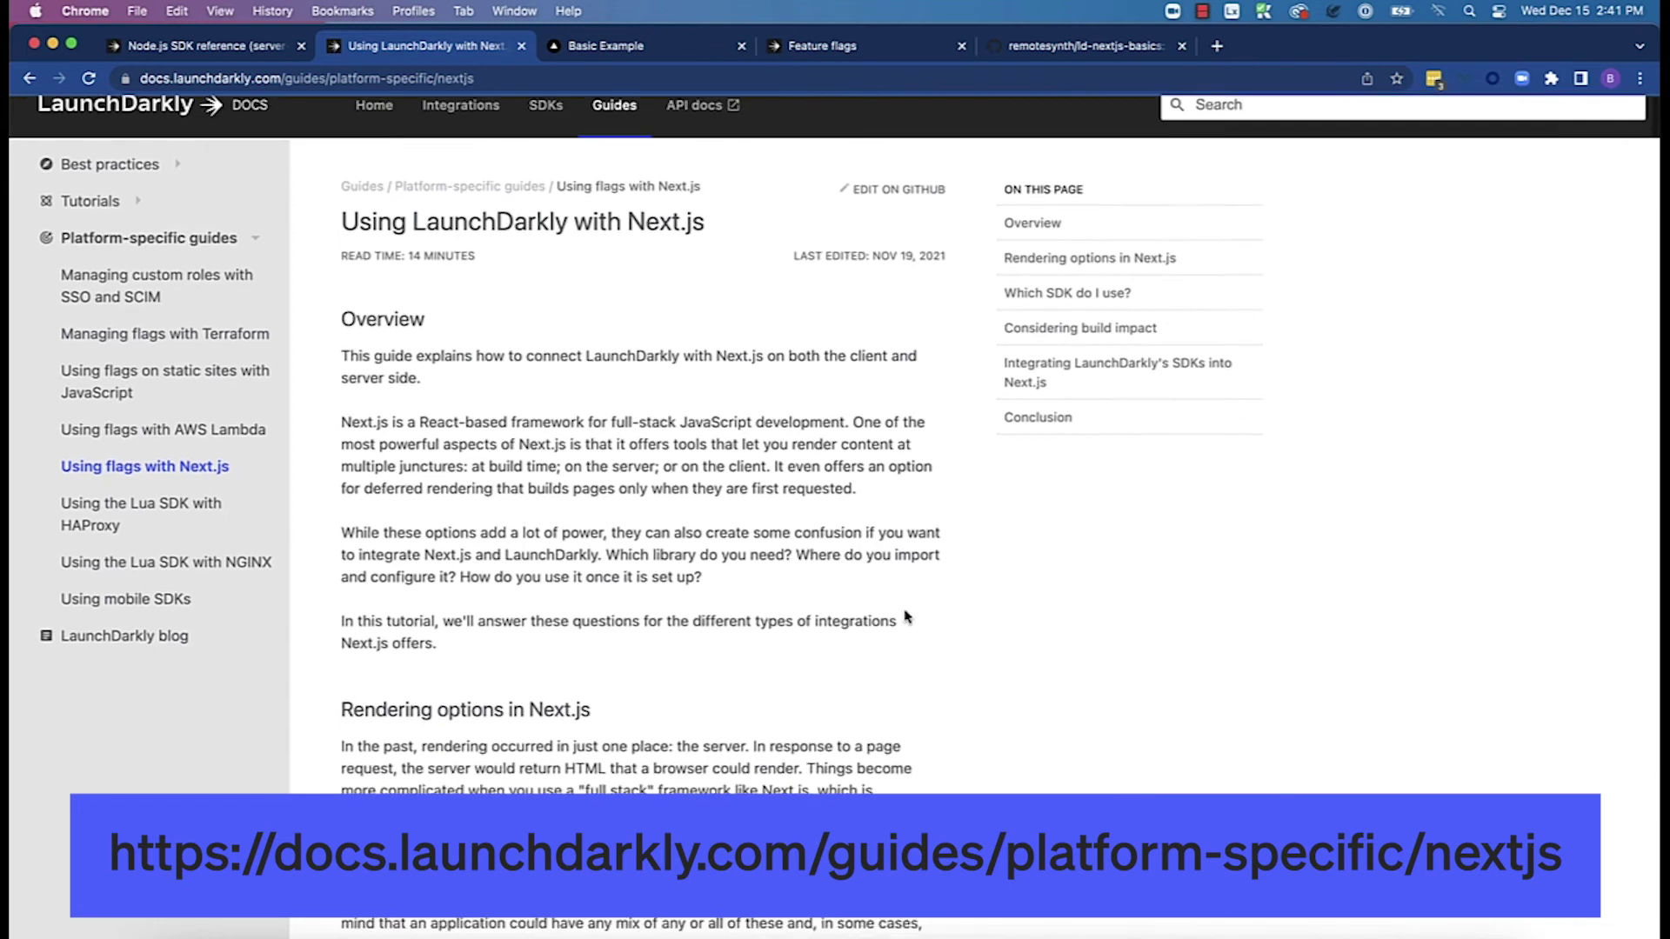
{"action": "scroll", "coordinate": [907, 617], "scroll_direction": "down", "scroll_amount": 2}
{"action": "scroll", "coordinate": [907, 617], "scroll_direction": "down", "scroll_amount": 5}
{"action": "scroll", "coordinate": [907, 618], "scroll_direction": "down", "scroll_amount": 5}
{"action": "scroll", "coordinate": [908, 618], "scroll_direction": "down", "scroll_amount": 4}
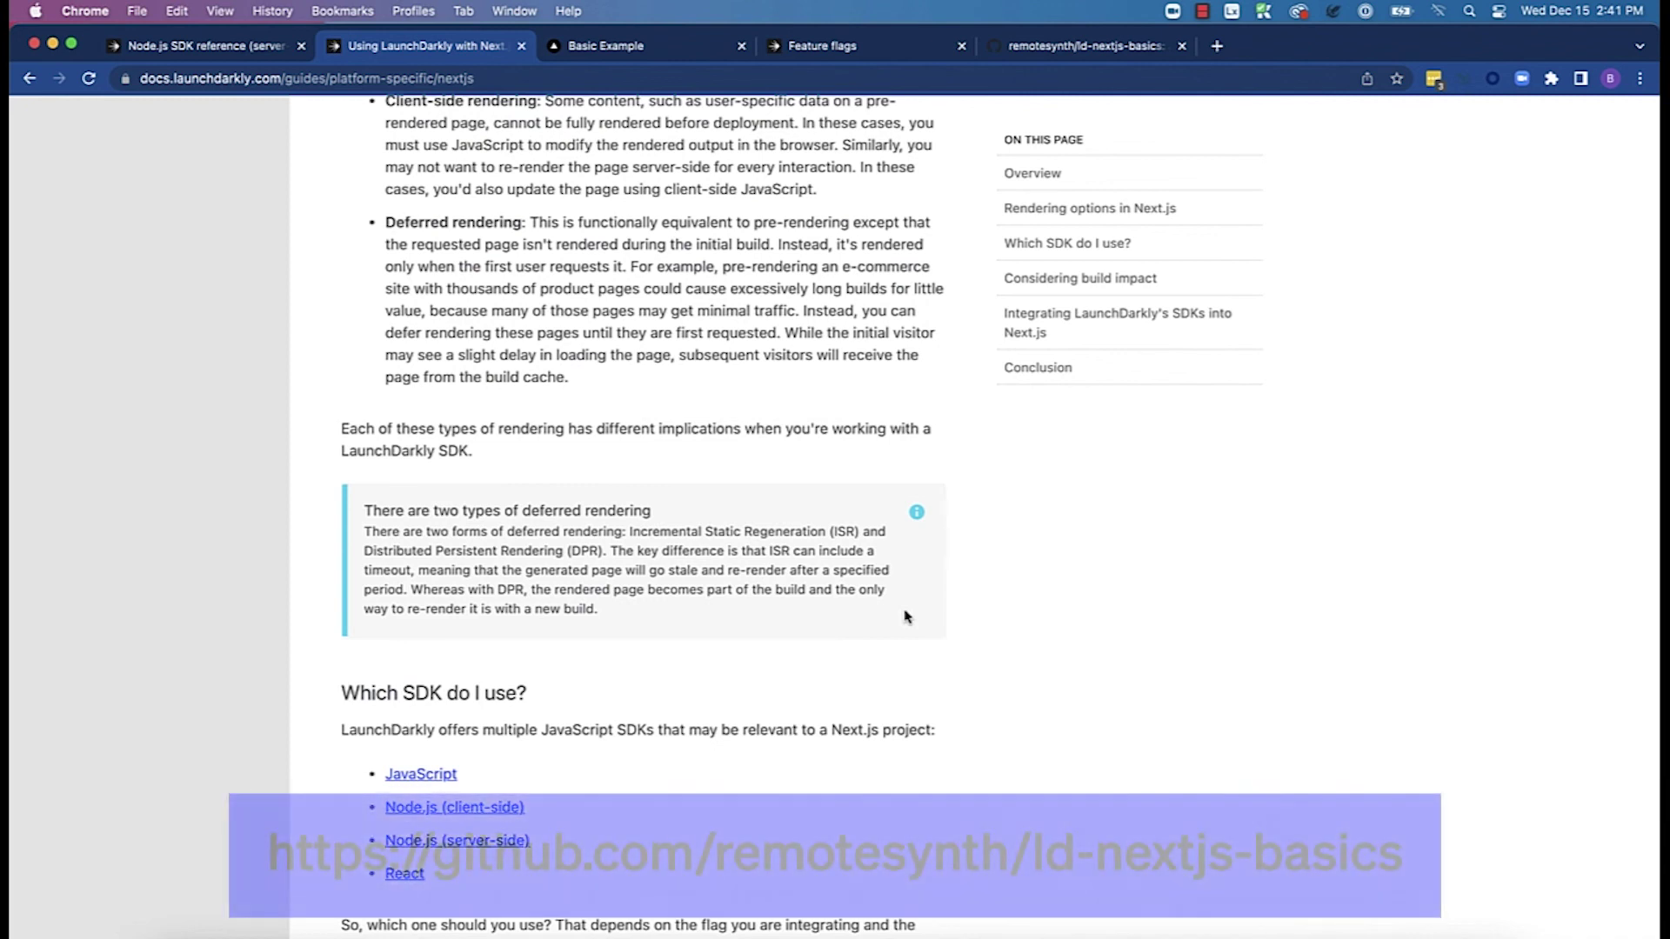
- Bring up the remotesynth/ld-nextjs-basics repository page on GitHub
{"action": "left_click", "coordinate": [1028, 58]}
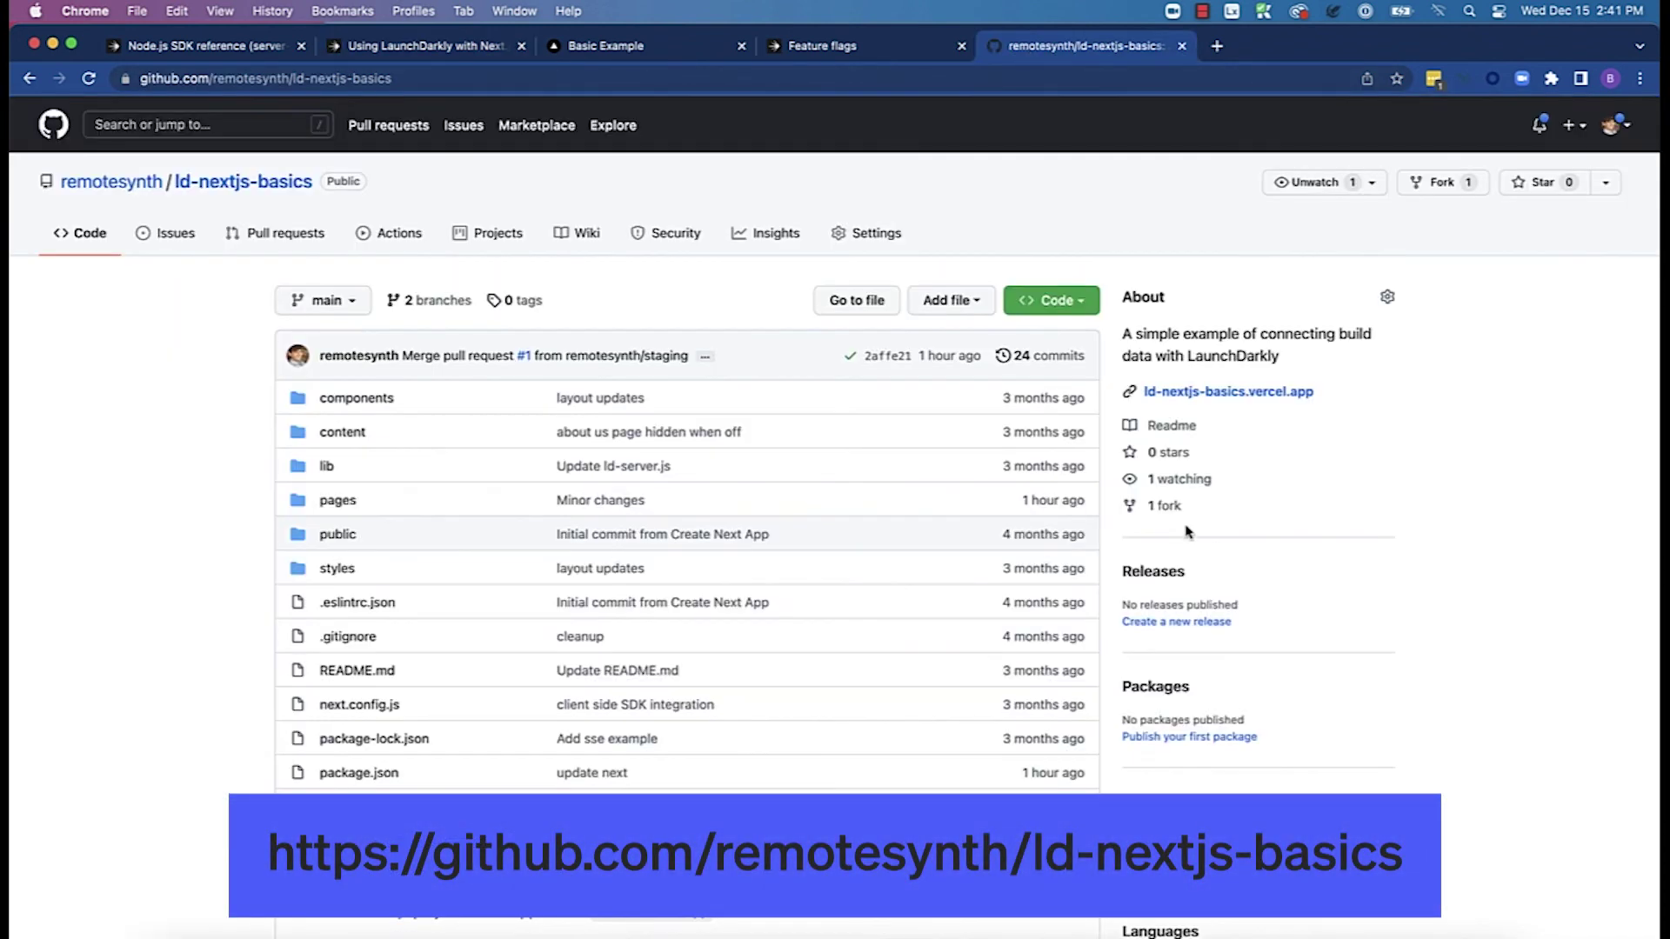